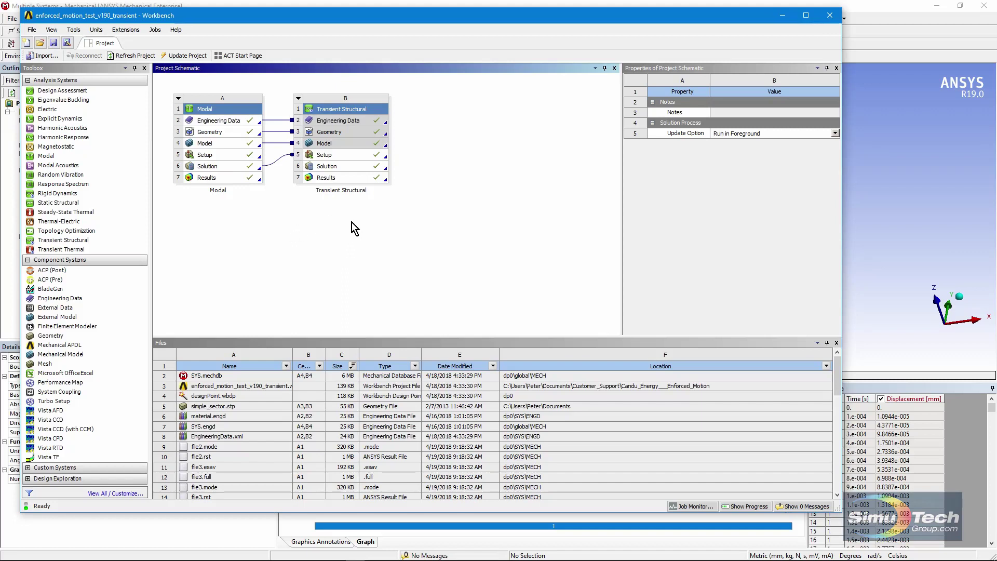
- Minimize the Workbench project window so the wheel sector model in Mechanical is visible
{"action": "left_click", "coordinate": [784, 15]}
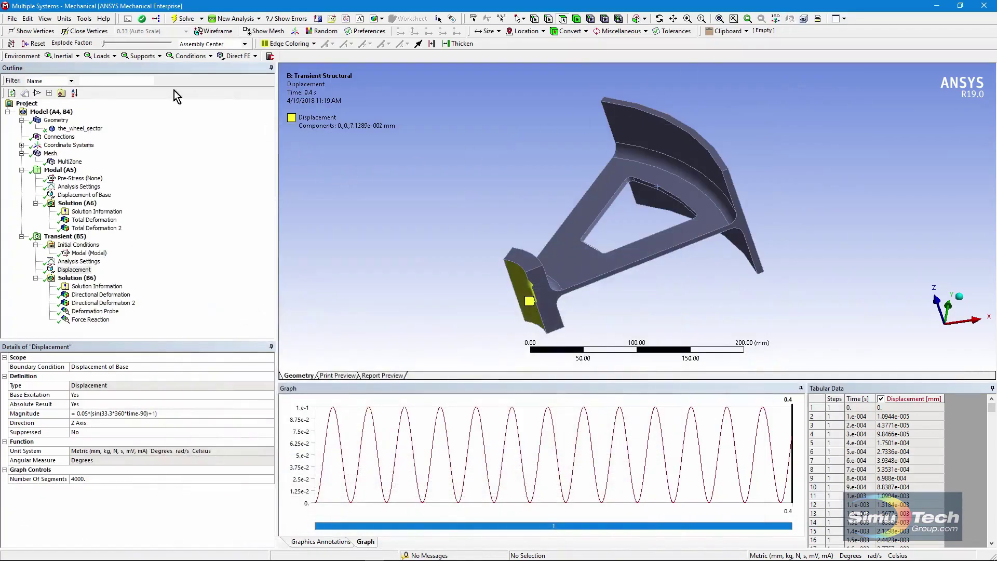
- View the_wheel_sector body, its mesh, and the Modal (A5) analysis with its 0,0,0 mm base support
{"action": "left_click", "coordinate": [83, 129]}
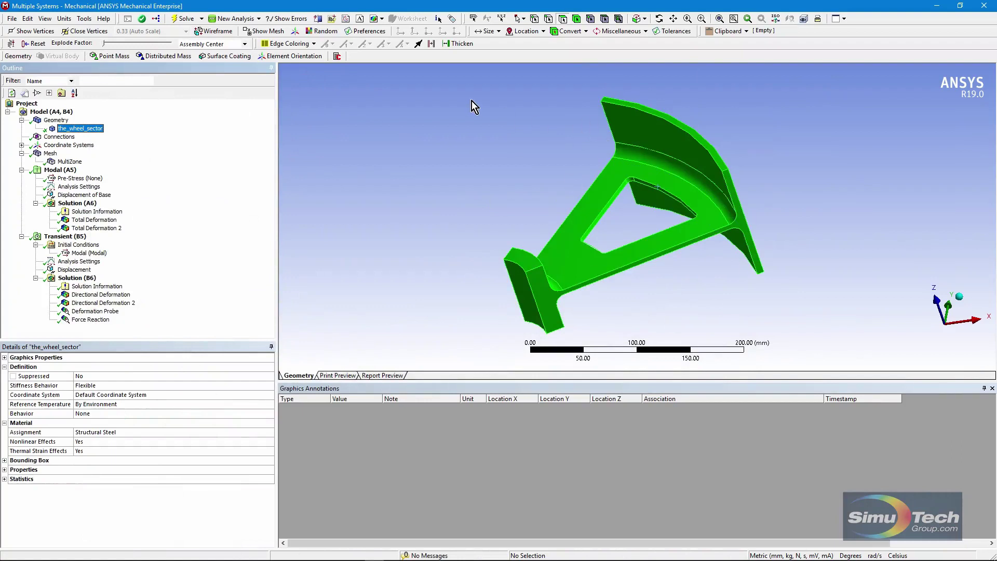
{"action": "left_click", "coordinate": [52, 153]}
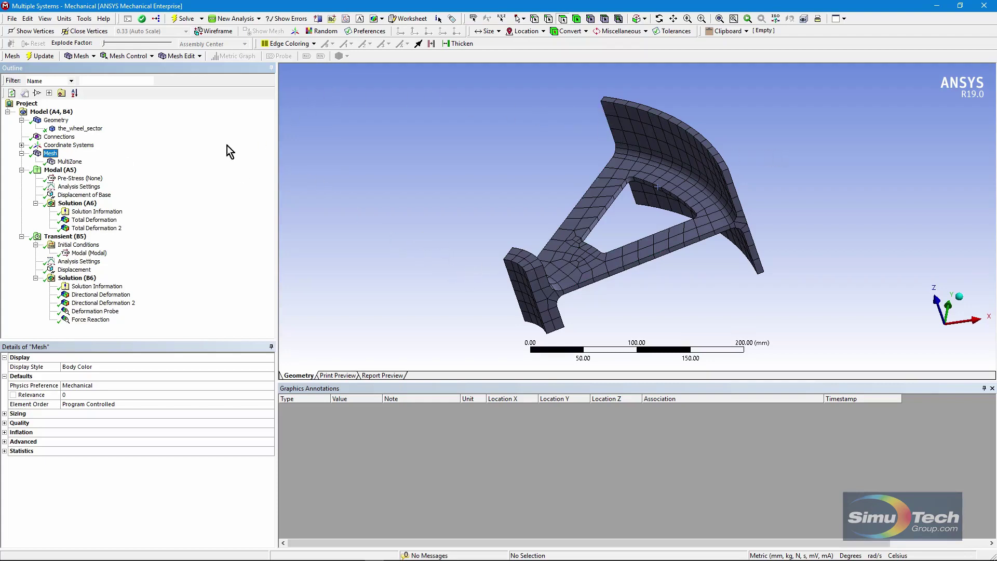
{"action": "left_click", "coordinate": [62, 172]}
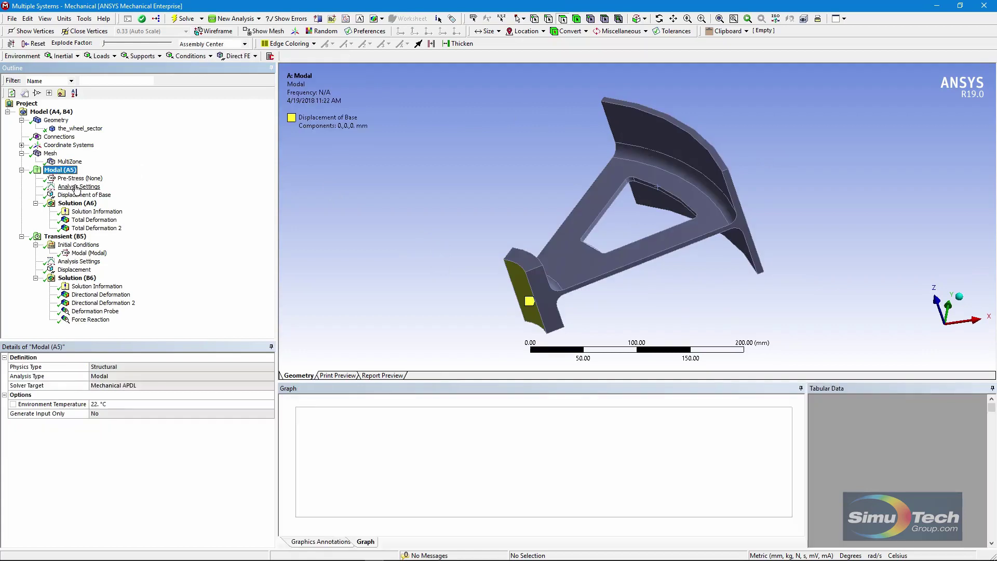
- Review the modal settings, the six natural frequencies up to 938.44 Hz, and Displacement of Base
{"action": "left_click", "coordinate": [77, 187]}
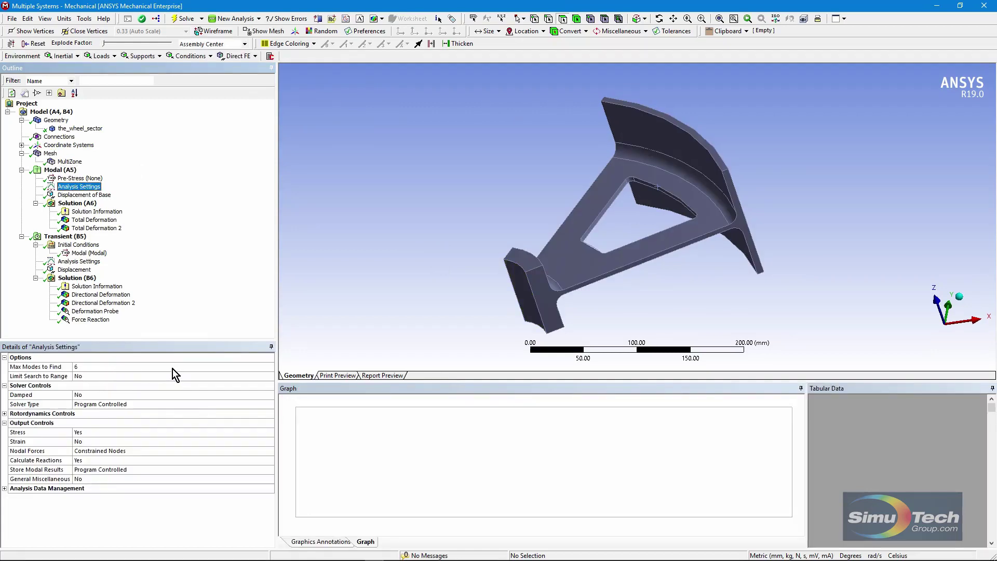
{"action": "left_click", "coordinate": [77, 203]}
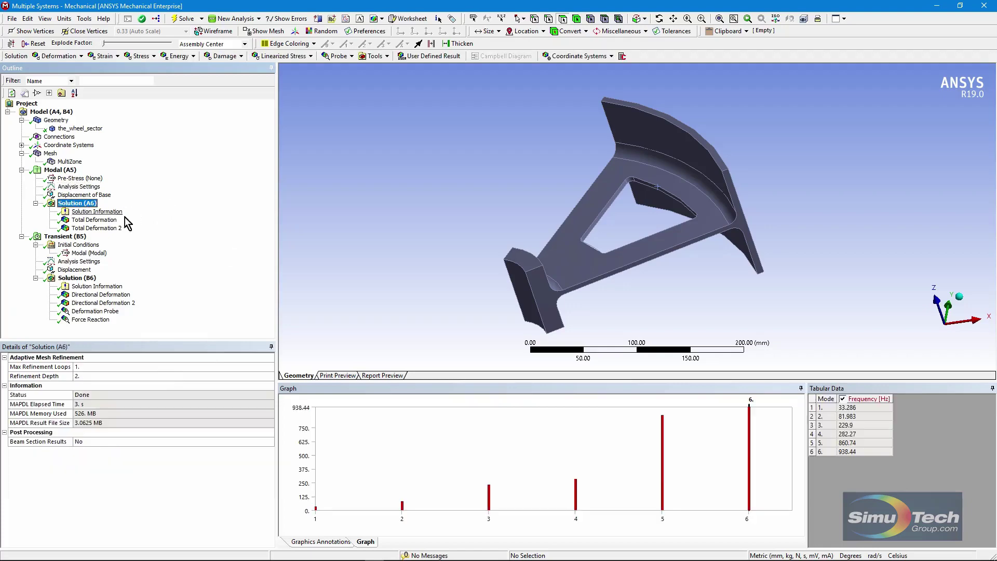
{"action": "left_click", "coordinate": [94, 220]}
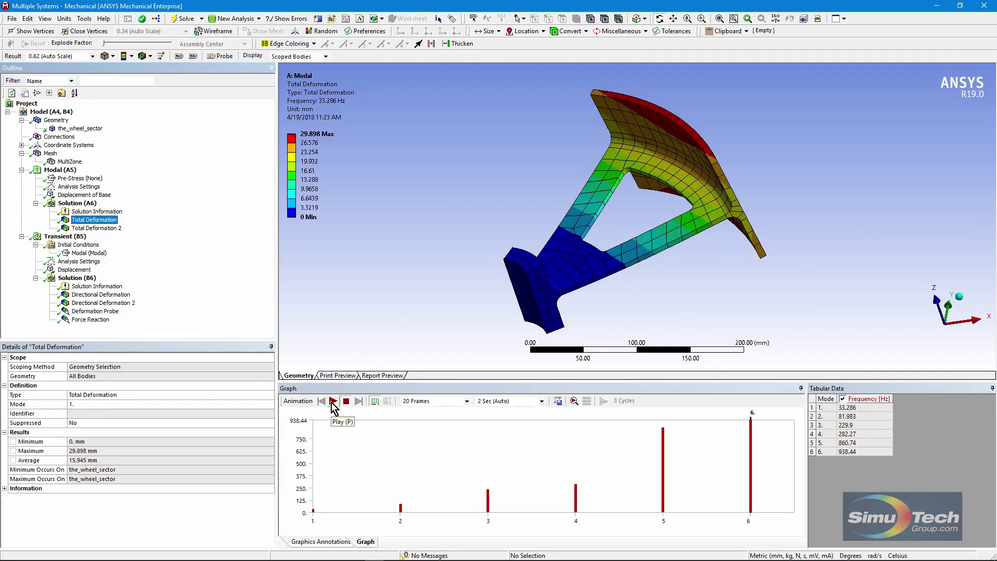
{"action": "left_click", "coordinate": [84, 195]}
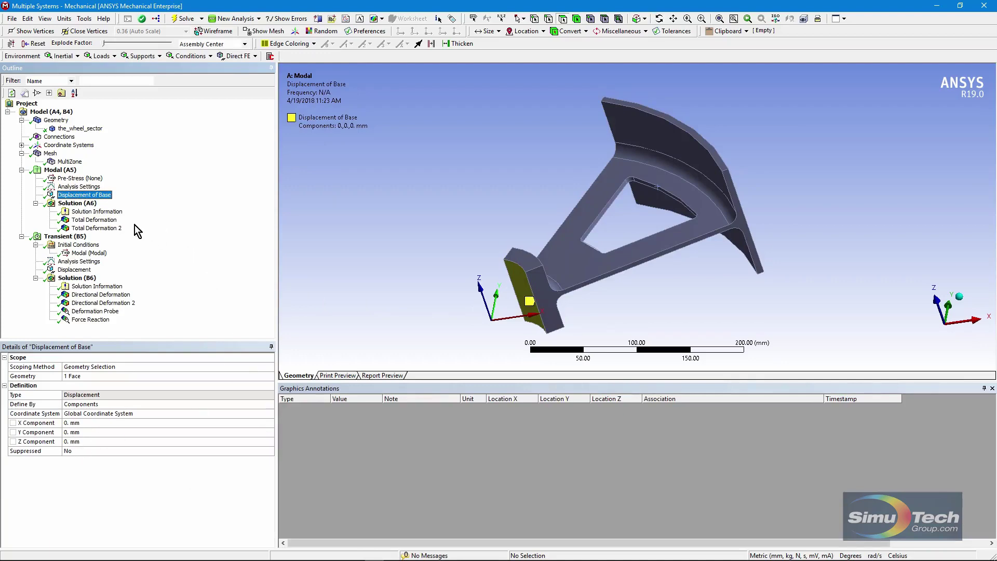
- Animate the first mode shape at 33.286 Hz (max 29.898 mm), then stop the animation
{"action": "left_click", "coordinate": [109, 220]}
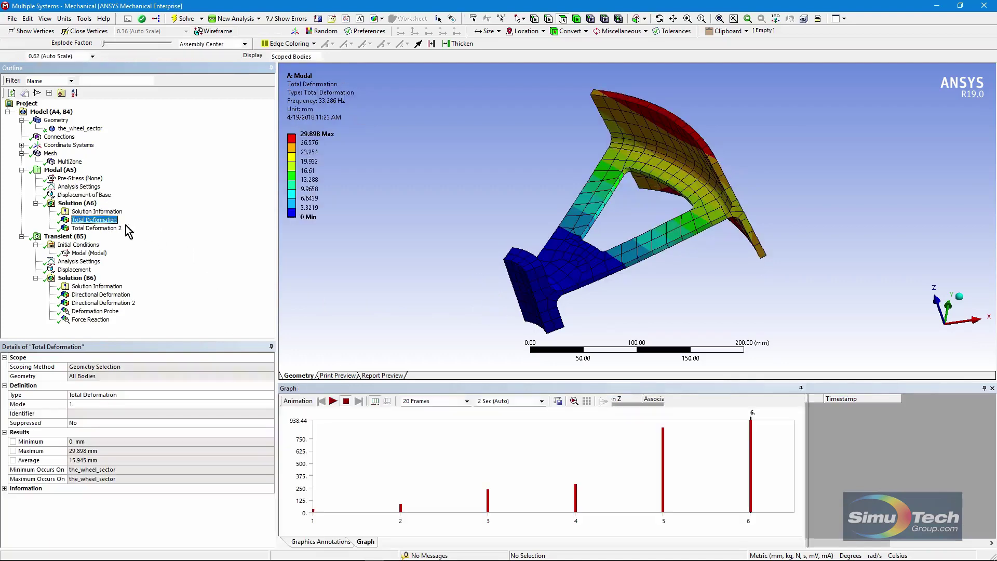
{"action": "left_click", "coordinate": [333, 401]}
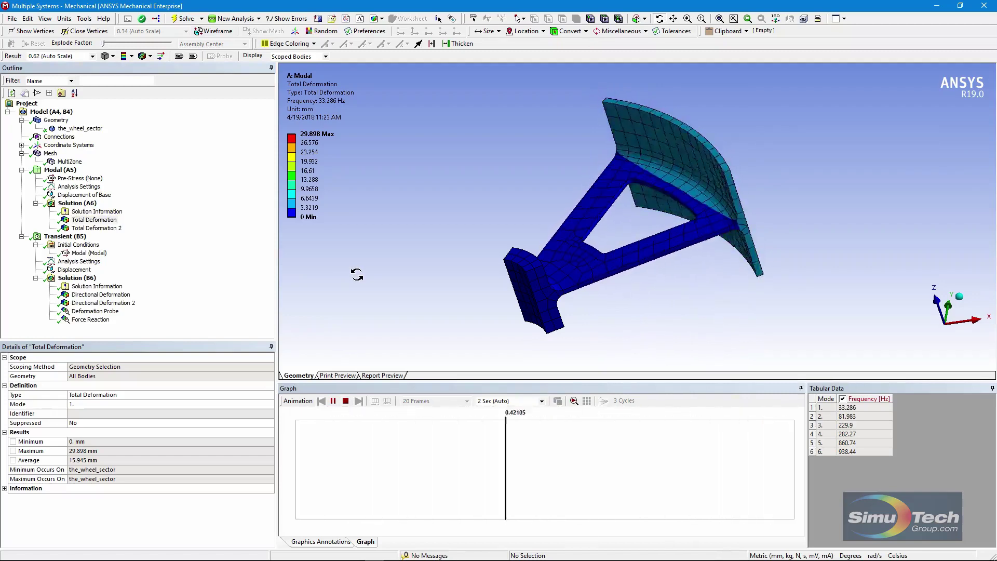
{"action": "left_click", "coordinate": [346, 401]}
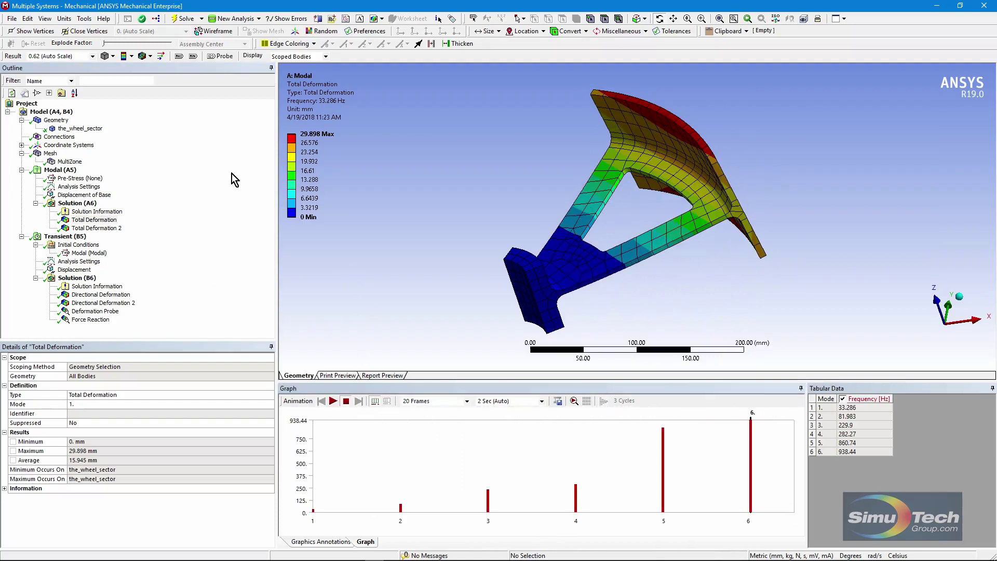
- Confirm the Transient (B5) initial condition uses the Modal environment, checking the Workbench project before returning
{"action": "left_click", "coordinate": [66, 236]}
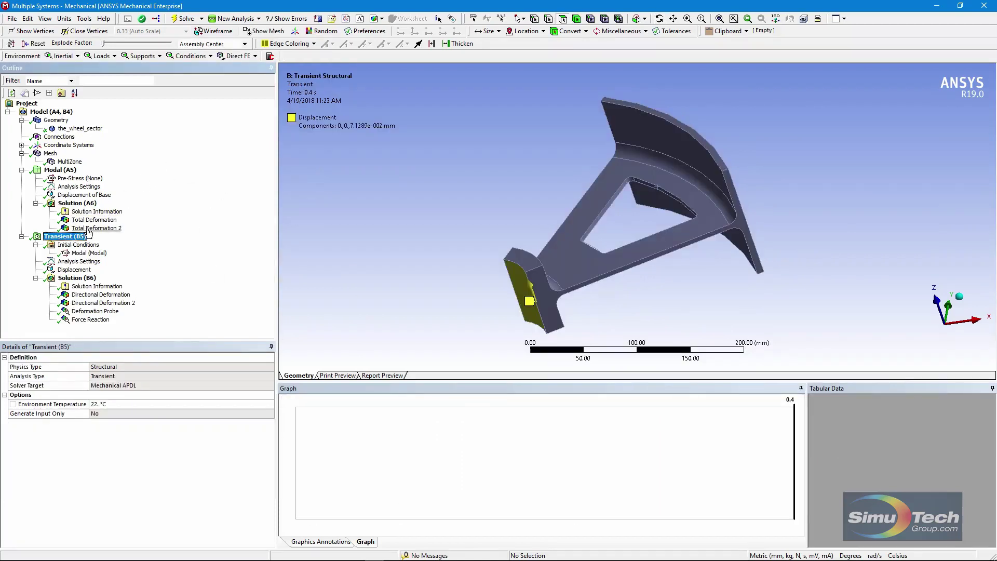
{"action": "left_click", "coordinate": [82, 254]}
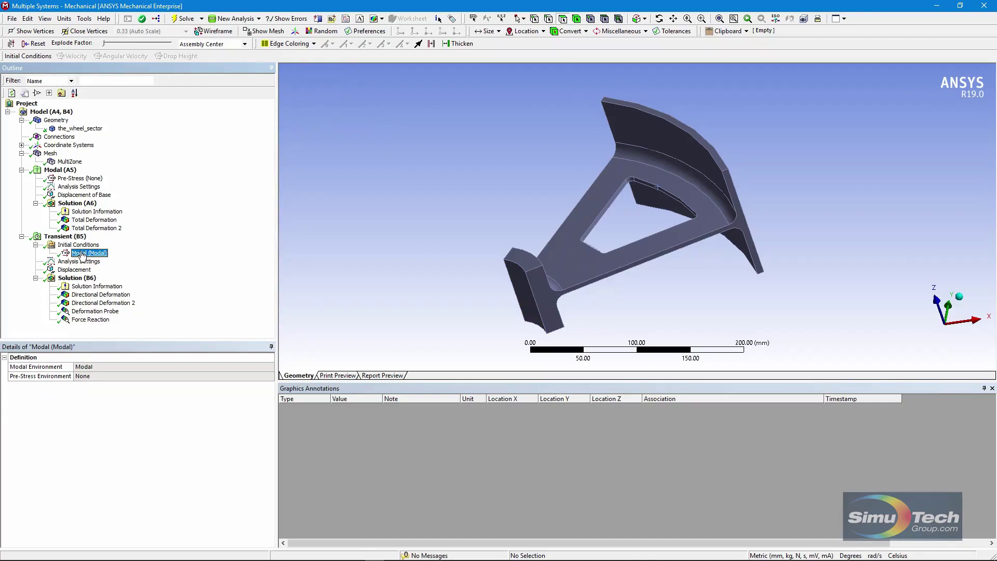
{"action": "mouse_move", "coordinate": [395, 557]}
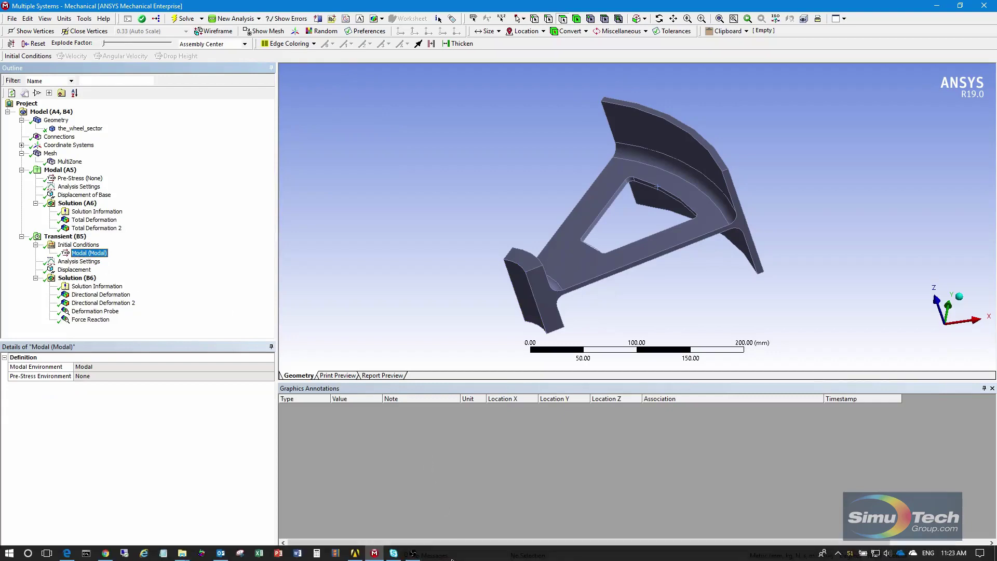
{"action": "left_click", "coordinate": [354, 552]}
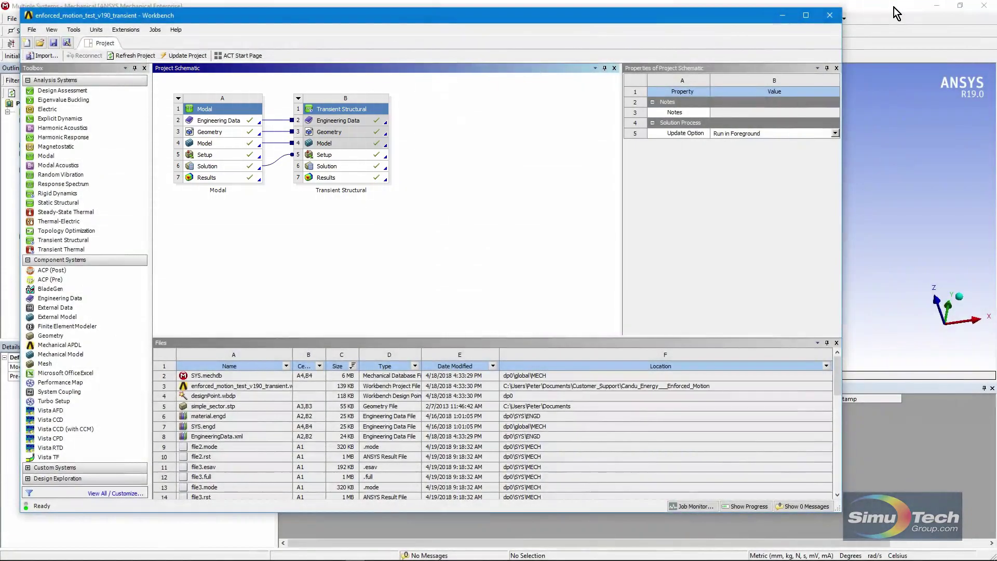
{"action": "left_click", "coordinate": [893, 7]}
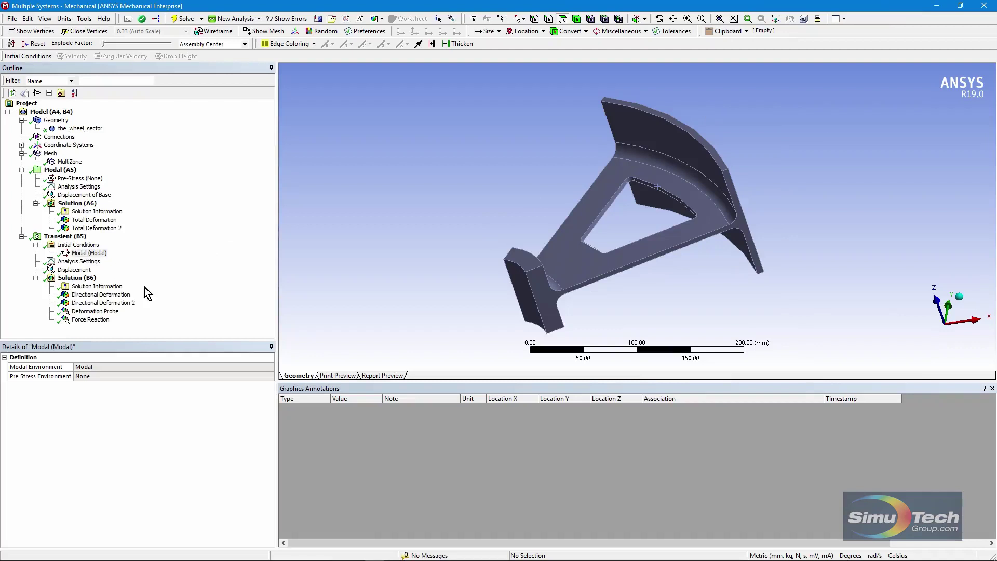
- Check the 0.4 s transient settings output nodal forces and reactions, then view the Z force reaction (-67.369 to 68.406 N)
{"action": "left_click", "coordinate": [98, 262]}
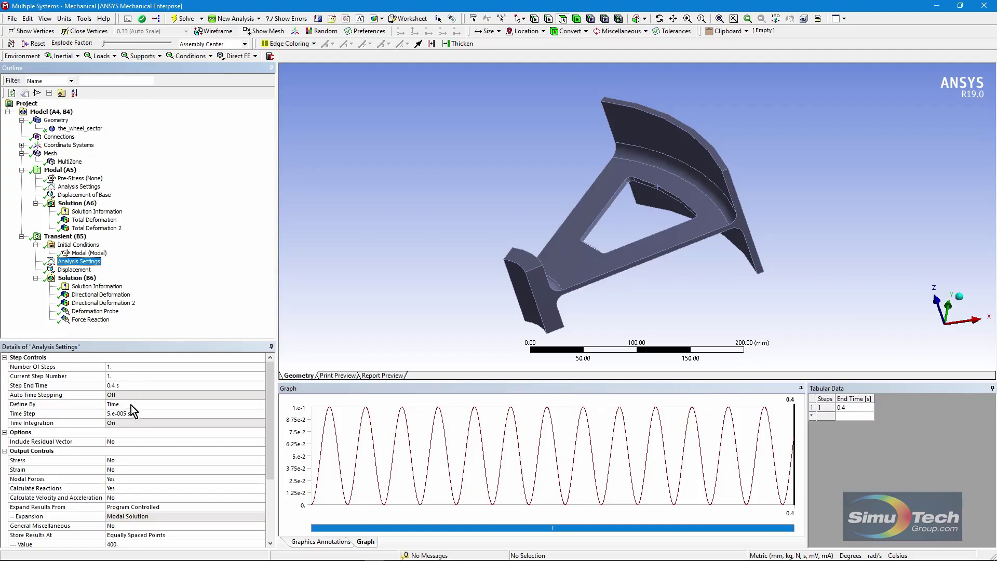
{"action": "left_click_drag", "start_coordinate": [269, 436], "coordinate": [238, 490]}
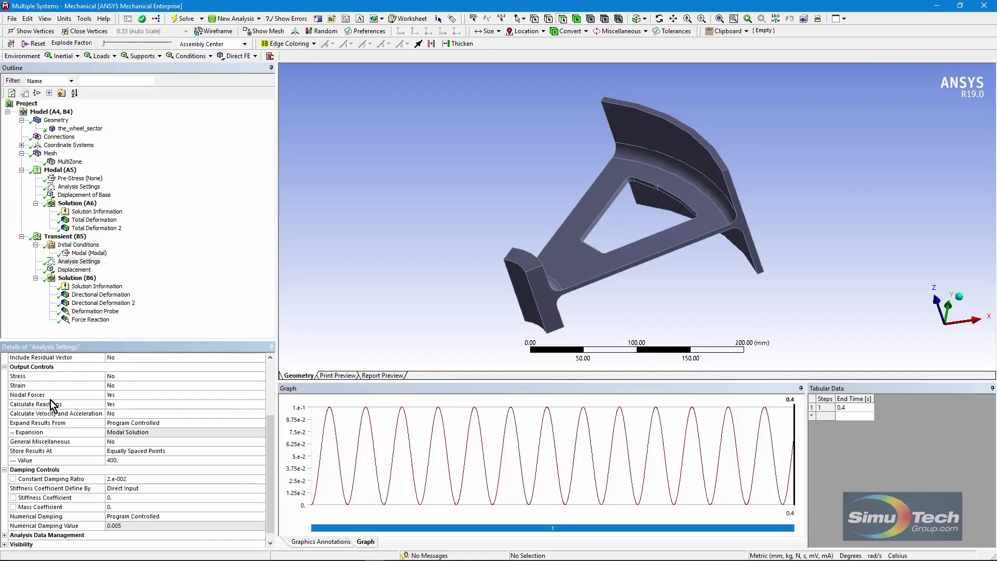
{"action": "left_click", "coordinate": [138, 395]}
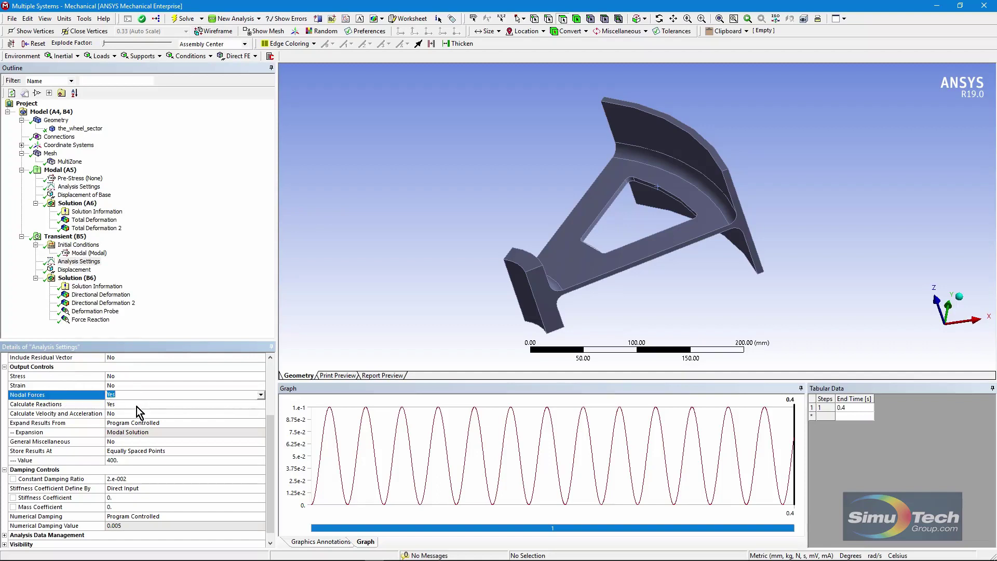
{"action": "left_click", "coordinate": [136, 405]}
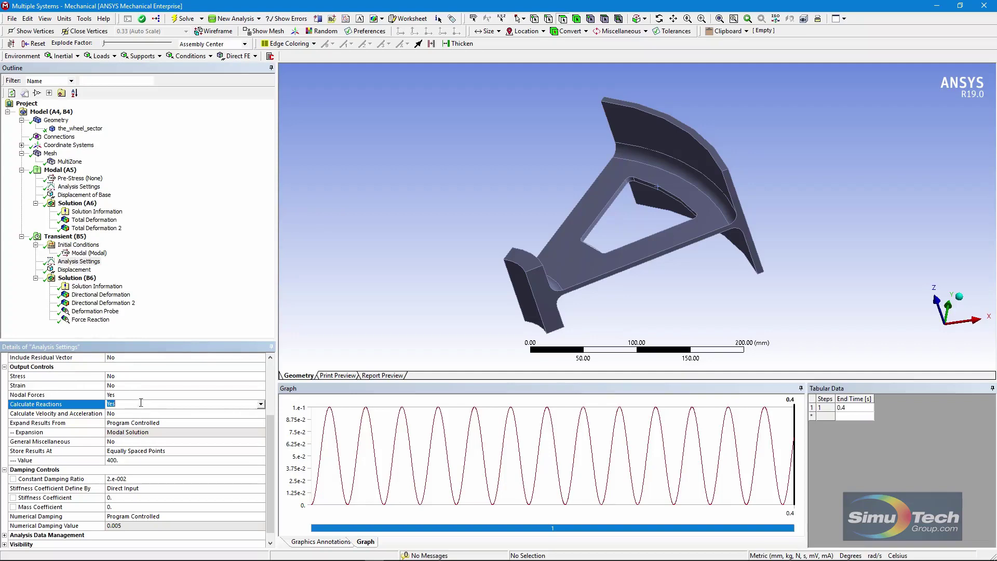
{"action": "left_click", "coordinate": [198, 308]}
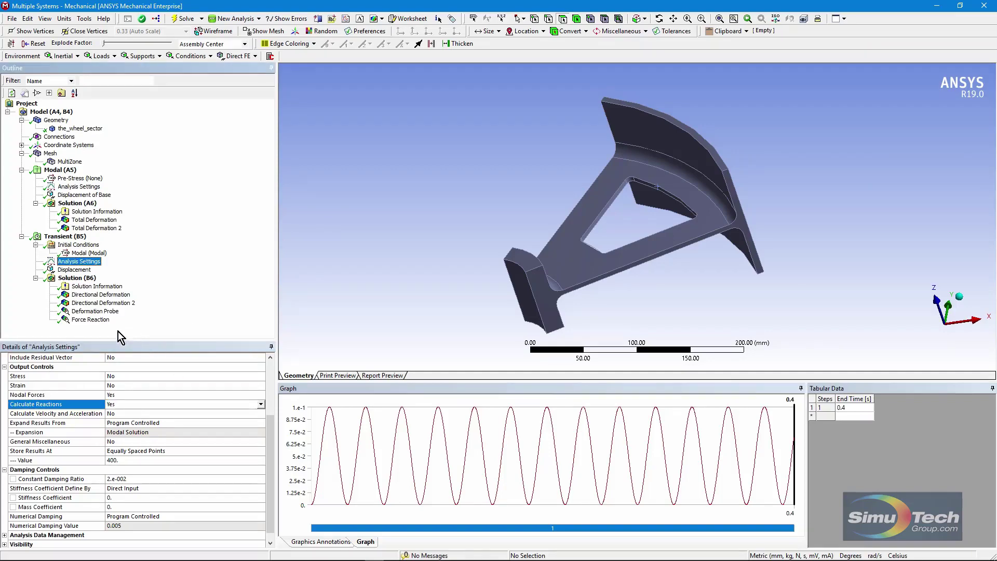
{"action": "left_click", "coordinate": [89, 320]}
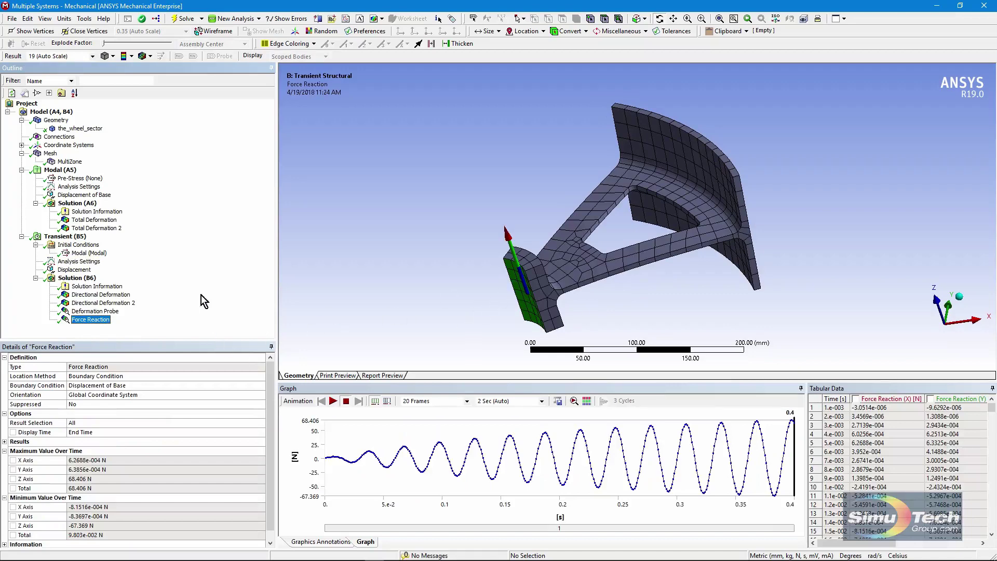
- Review the Modal initial condition and sinusoidal Z base displacement, then step back to Displacement of Base
{"action": "left_click", "coordinate": [70, 239]}
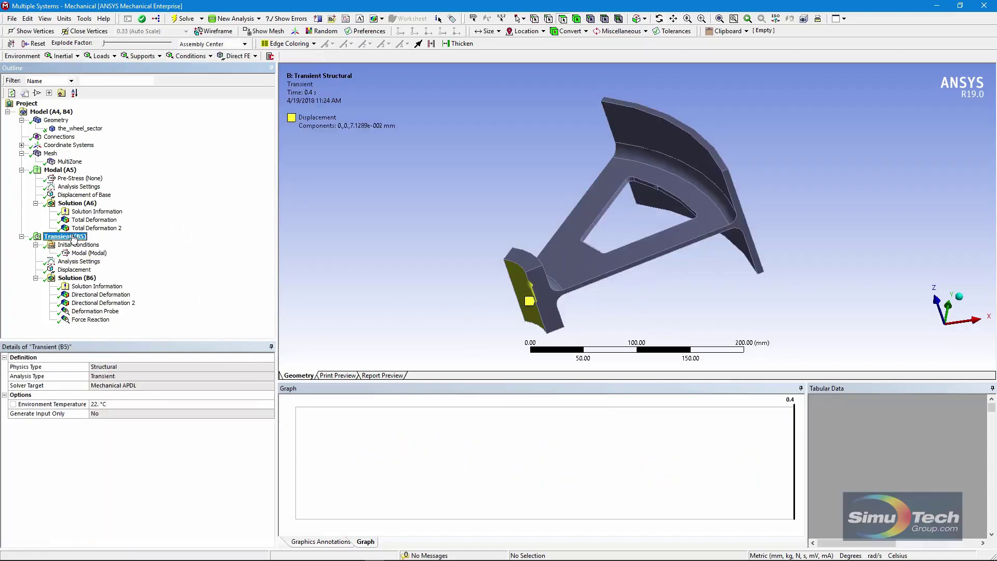
{"action": "left_click", "coordinate": [84, 254]}
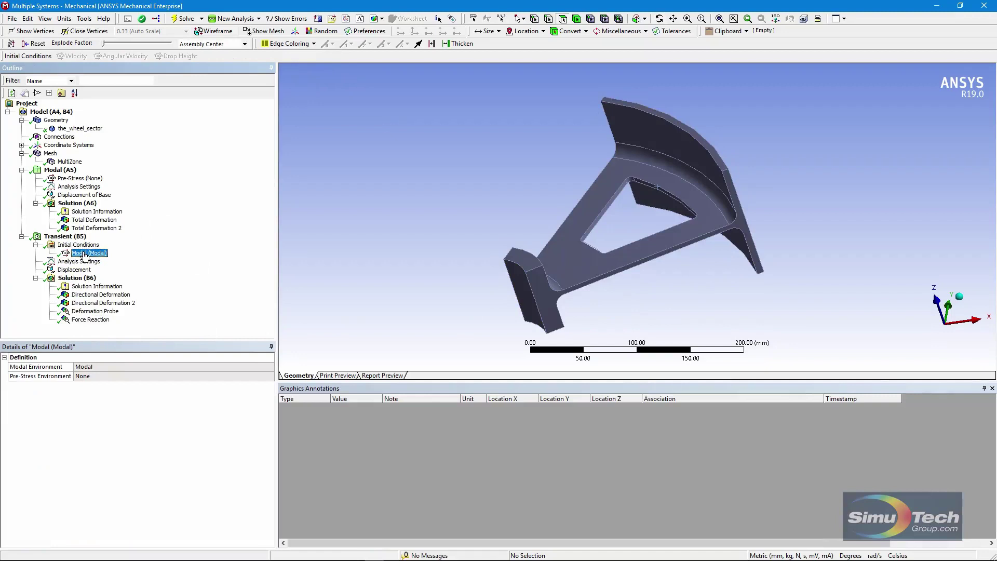
{"action": "left_click", "coordinate": [74, 269]}
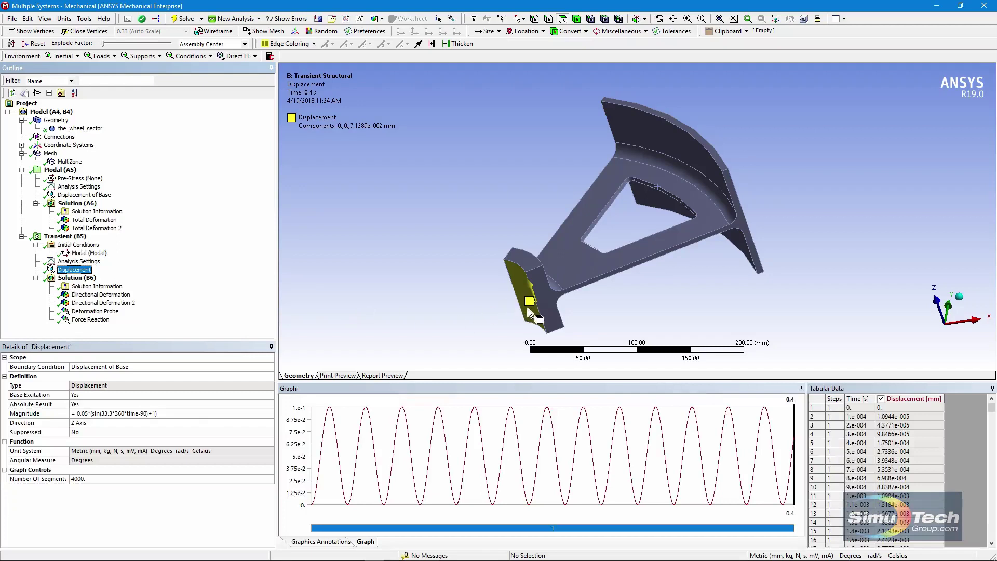
{"action": "key", "text": "Up"}
{"action": "key", "text": "Up"}
{"action": "key", "text": "Up"}
{"action": "key", "text": "Up"}
{"action": "key", "text": "Up"}
{"action": "key", "text": "Up"}
{"action": "key", "text": "Up"}
{"action": "key", "text": "Up"}
{"action": "key", "text": "Up"}
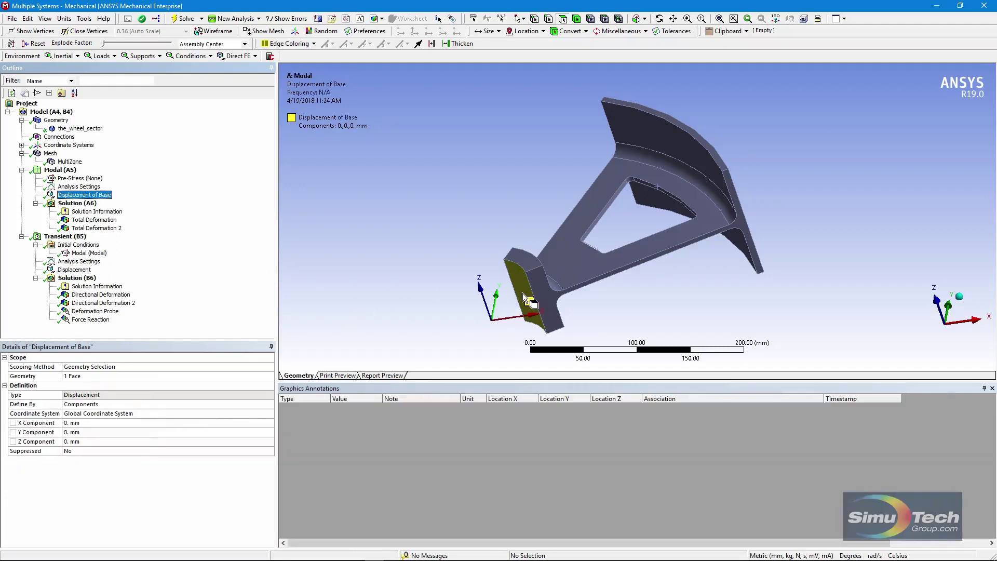
- Select the transient Displacement load and leave Base Excitation at Yes, linked to Displacement of Base
{"action": "left_click", "coordinate": [84, 269]}
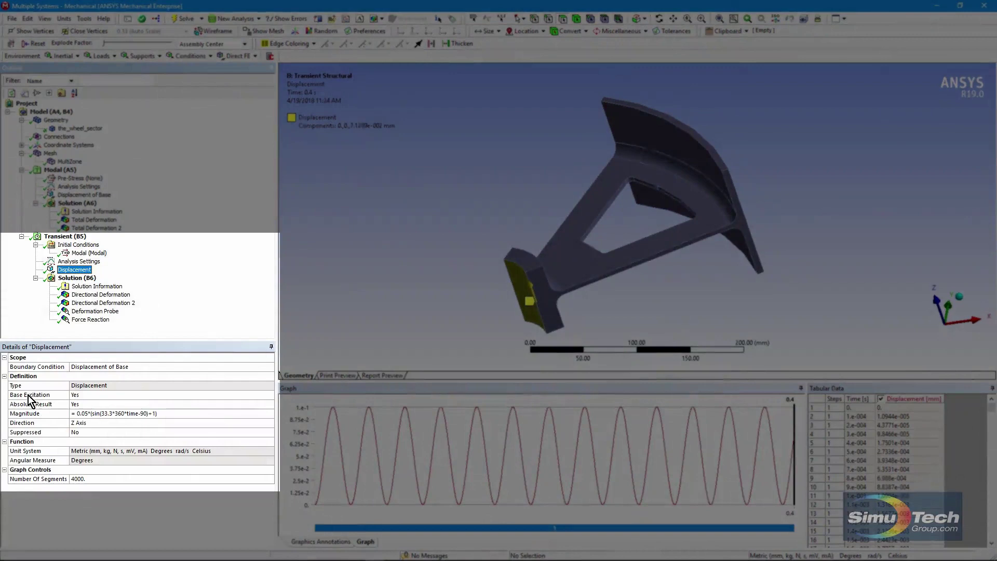
{"action": "left_click", "coordinate": [126, 397]}
{"action": "left_click", "coordinate": [270, 394]}
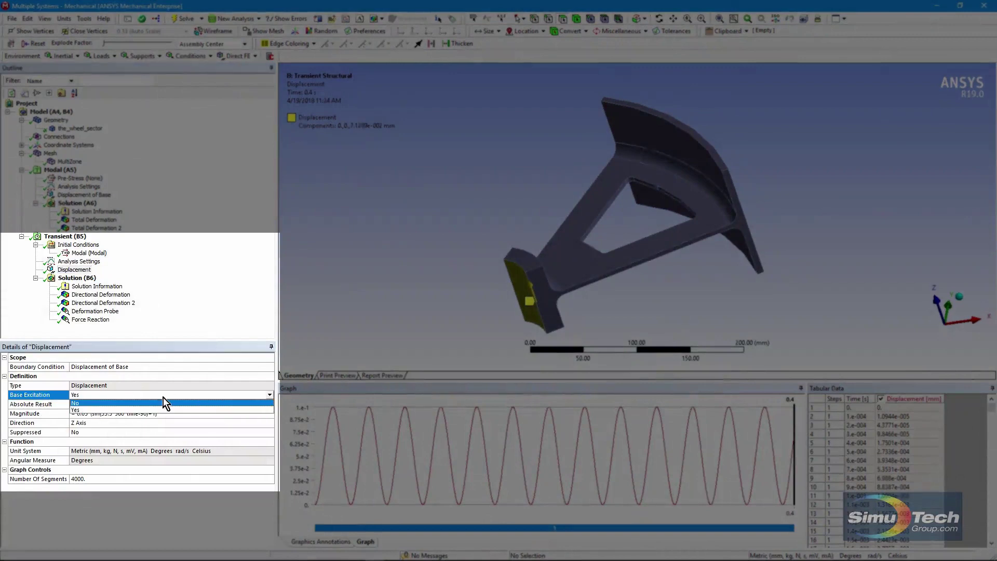
{"action": "left_click", "coordinate": [83, 409]}
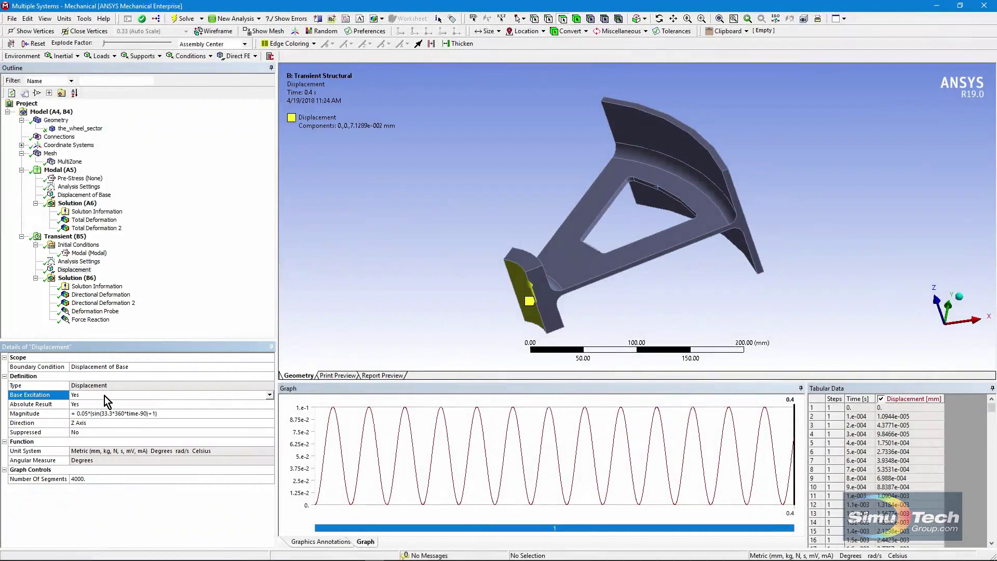
- Inspect the Absolute Result setting in the transient Displacement details
{"action": "left_click", "coordinate": [144, 404]}
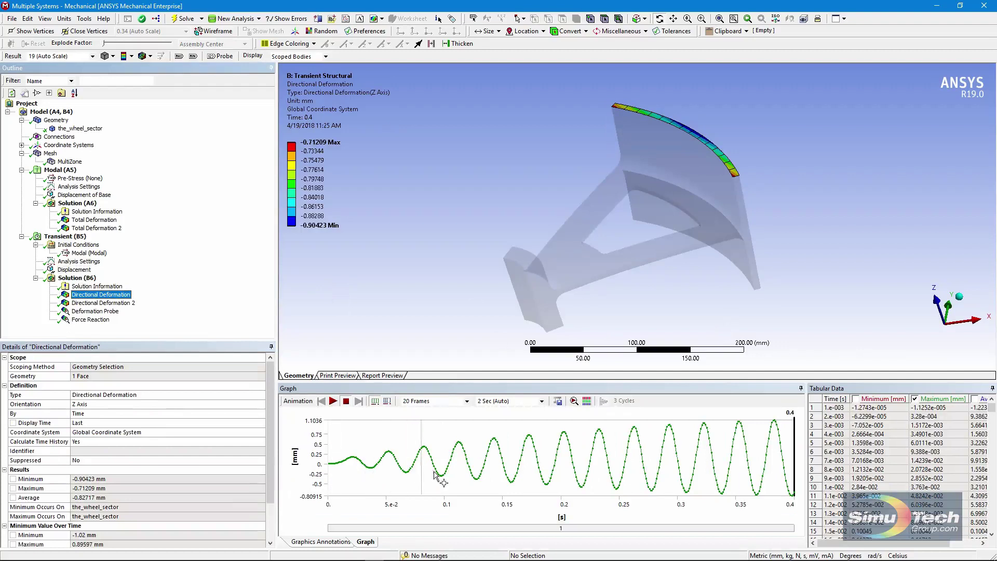
- Commit the Z magnitude 0.05*(sin(33.3*360*time-90)+1) on the transient base Displacement
{"action": "left_click", "coordinate": [73, 270]}
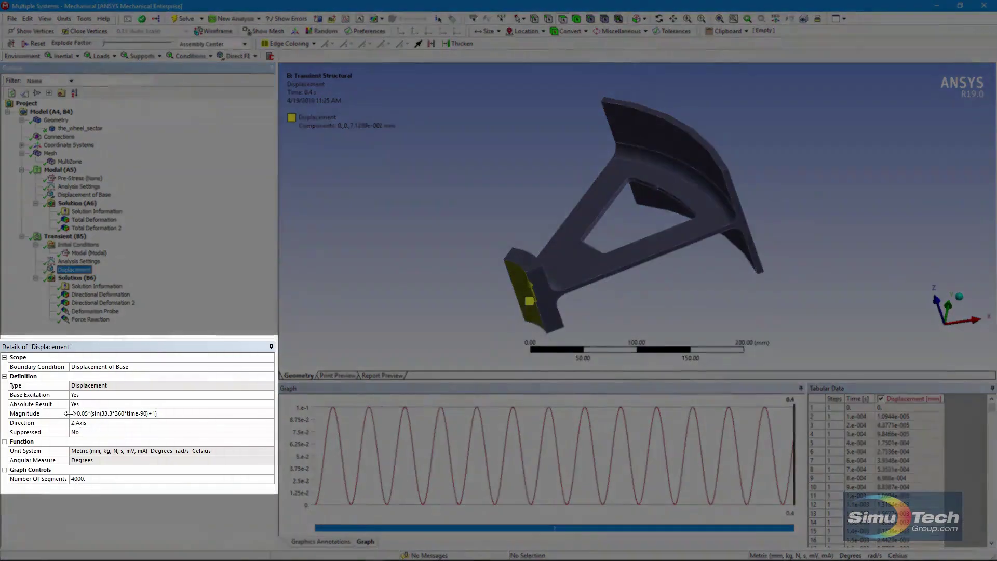
{"action": "left_click", "coordinate": [206, 413]}
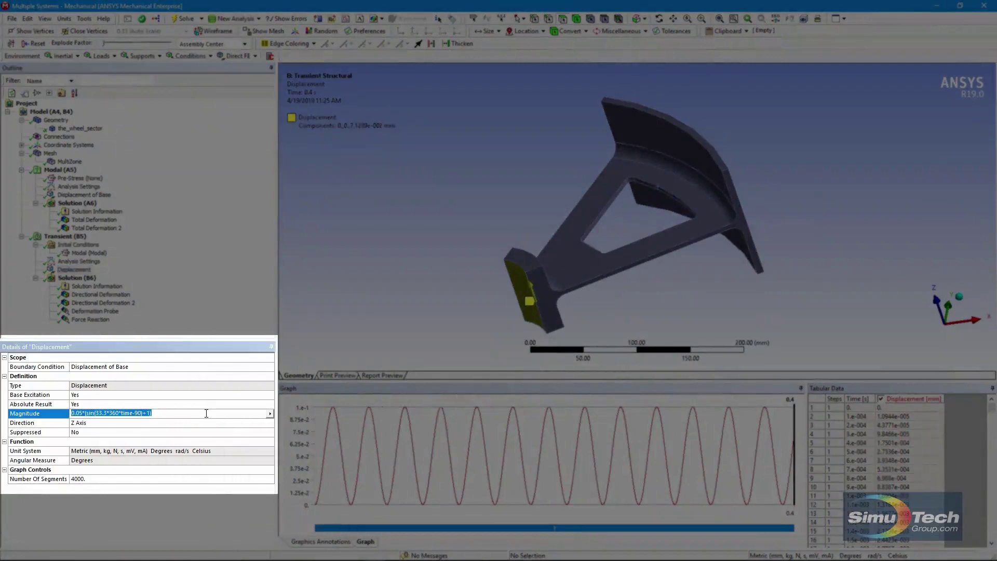
{"action": "key", "text": "Return"}
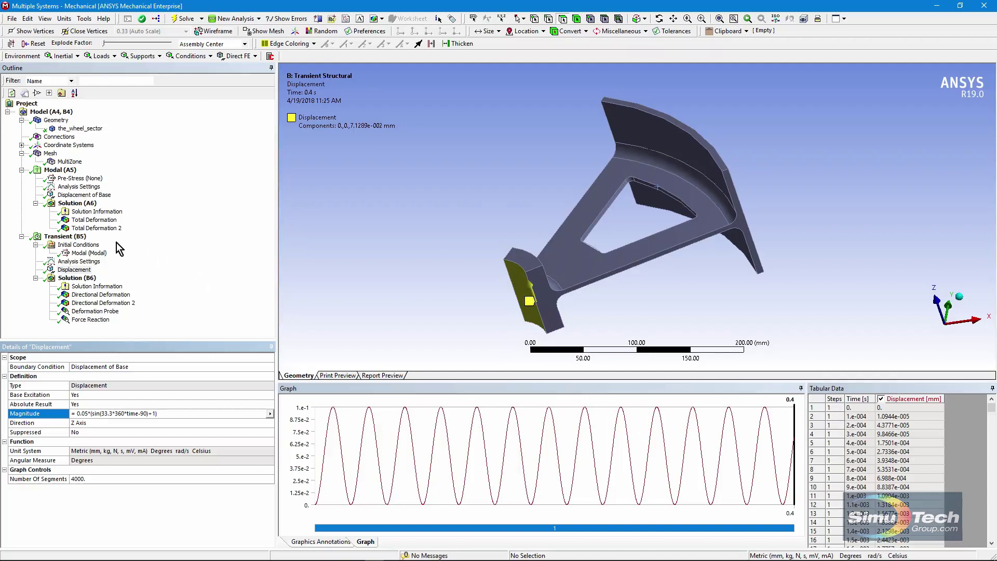
- View Directional Deformation, Directional Deformation 2, and the probe's Z history (-0.85782 to 0.94391 mm)
{"action": "left_click", "coordinate": [89, 295]}
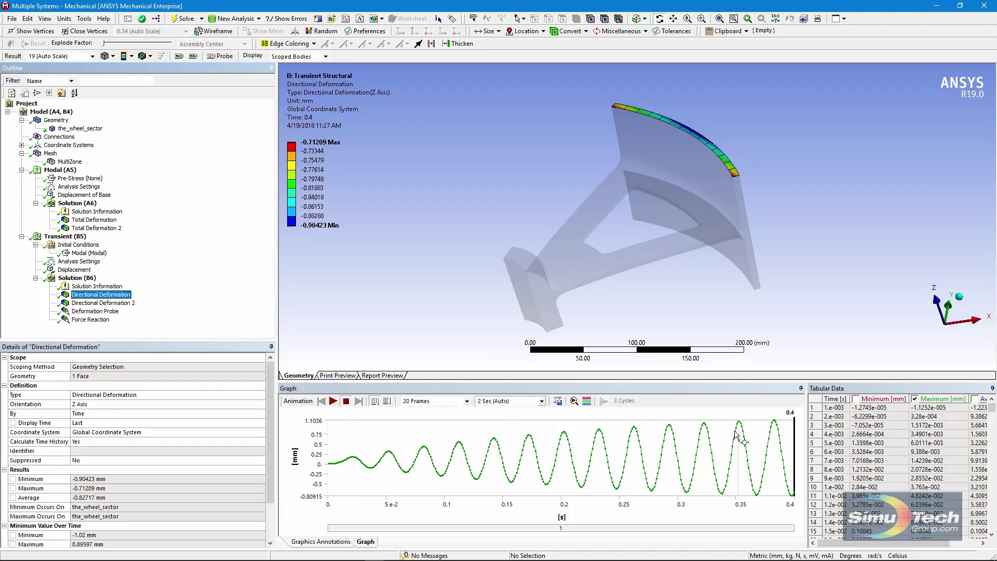
{"action": "left_click", "coordinate": [115, 306]}
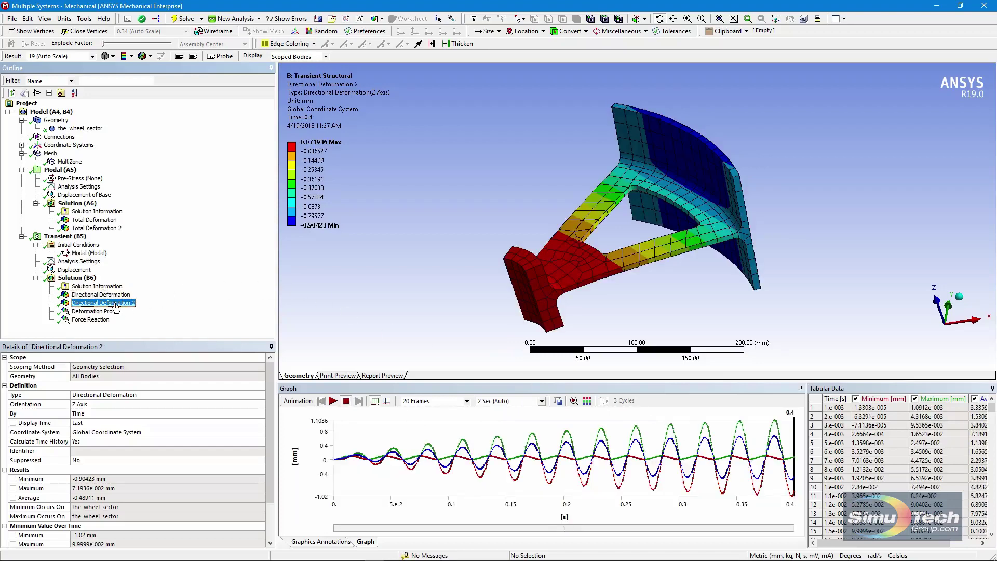
{"action": "left_click", "coordinate": [114, 311]}
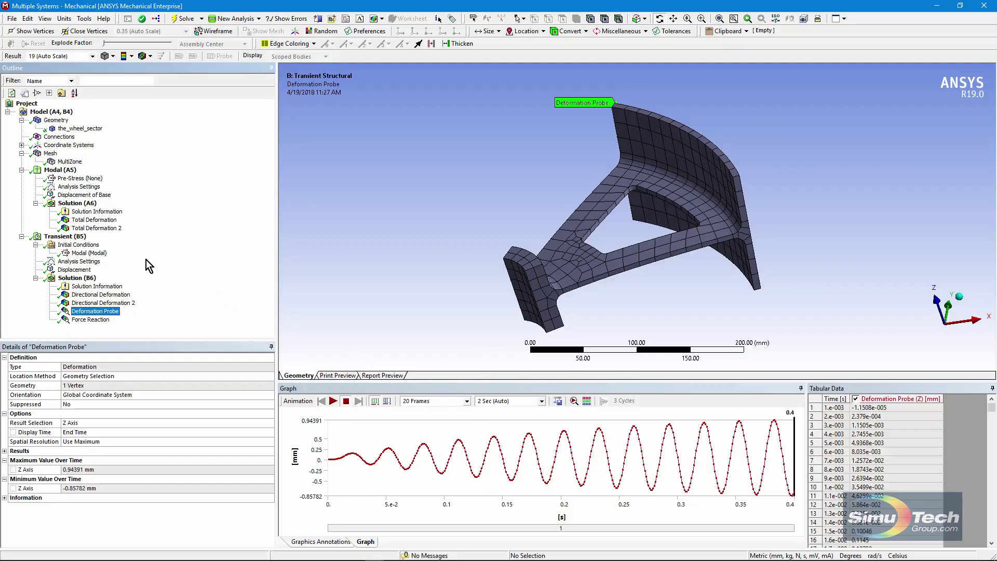
- Inspect the transient Analysis Settings damping controls to confirm the 0.02 constant damping ratio
{"action": "left_click", "coordinate": [80, 261]}
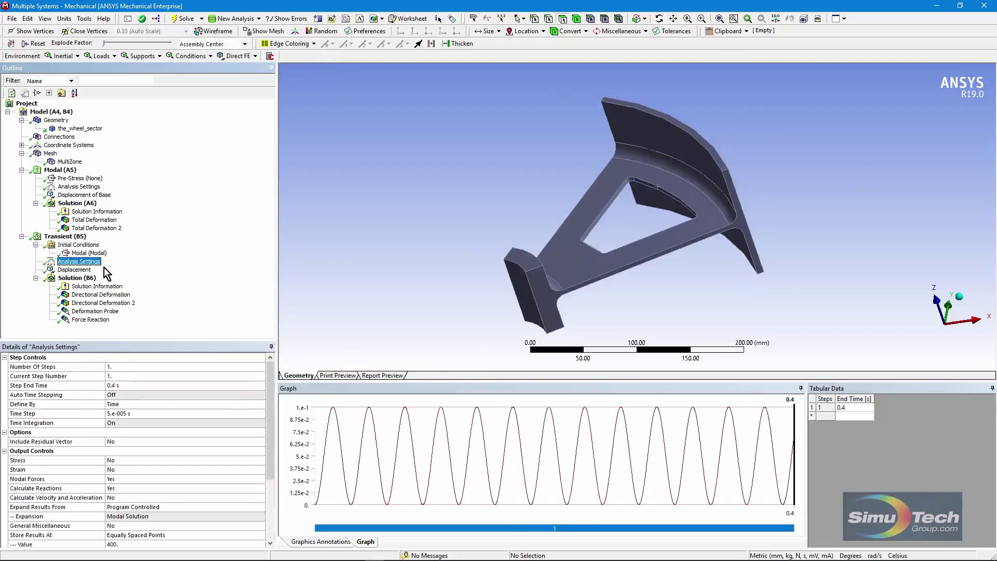
{"action": "scroll", "coordinate": [267, 436], "scroll_direction": "down", "scroll_amount": 3}
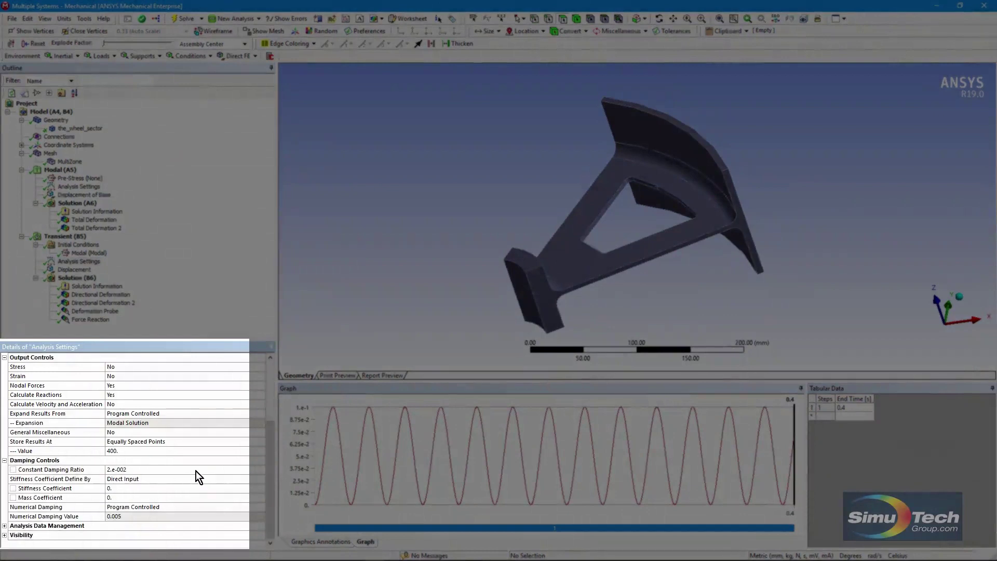
{"action": "left_click", "coordinate": [196, 469]}
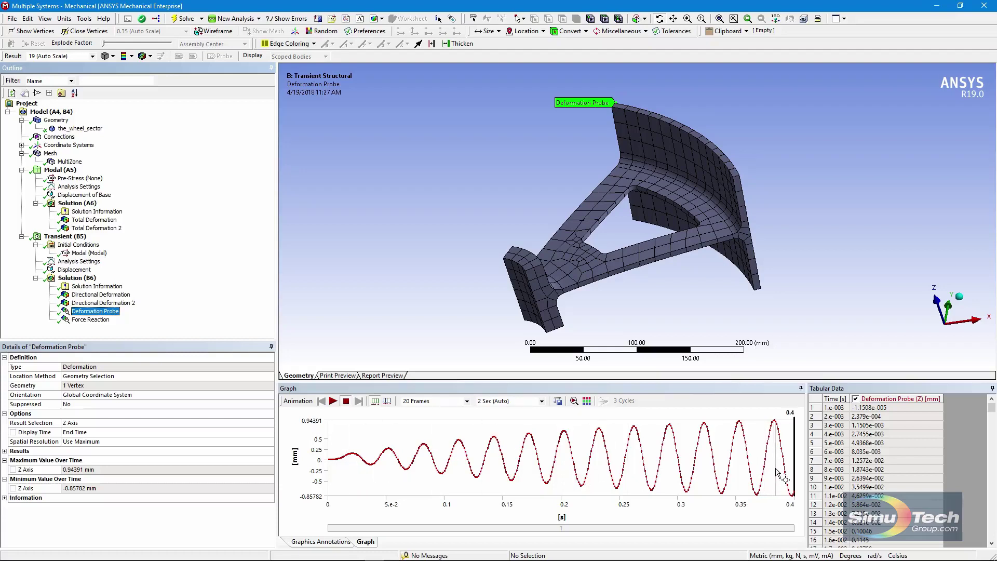
- Compare Force Reaction with the base Displacement, then view the 0.4 s transient settings with reactions on
{"action": "left_click", "coordinate": [101, 320]}
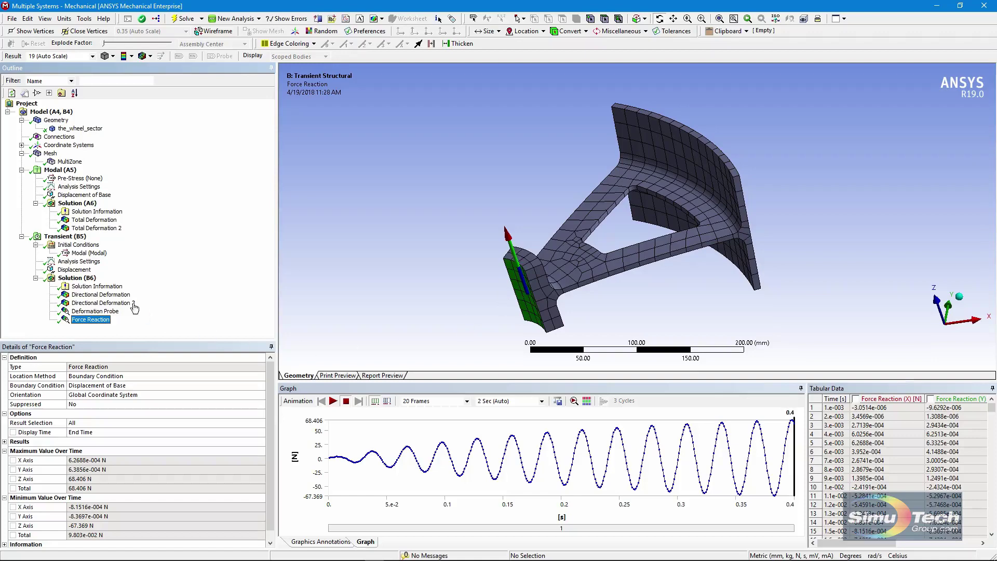
{"action": "left_click", "coordinate": [75, 270]}
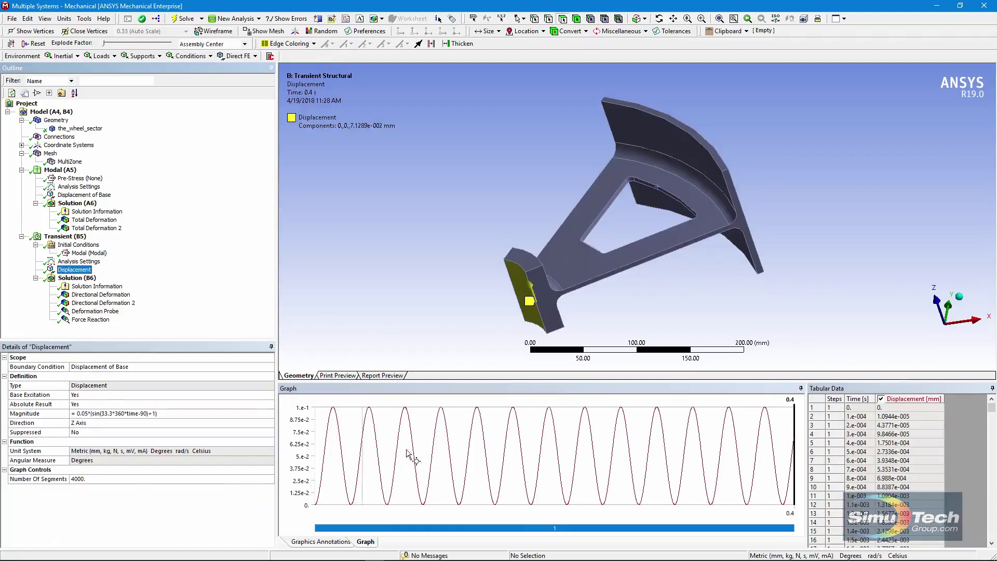
{"action": "key", "text": "End"}
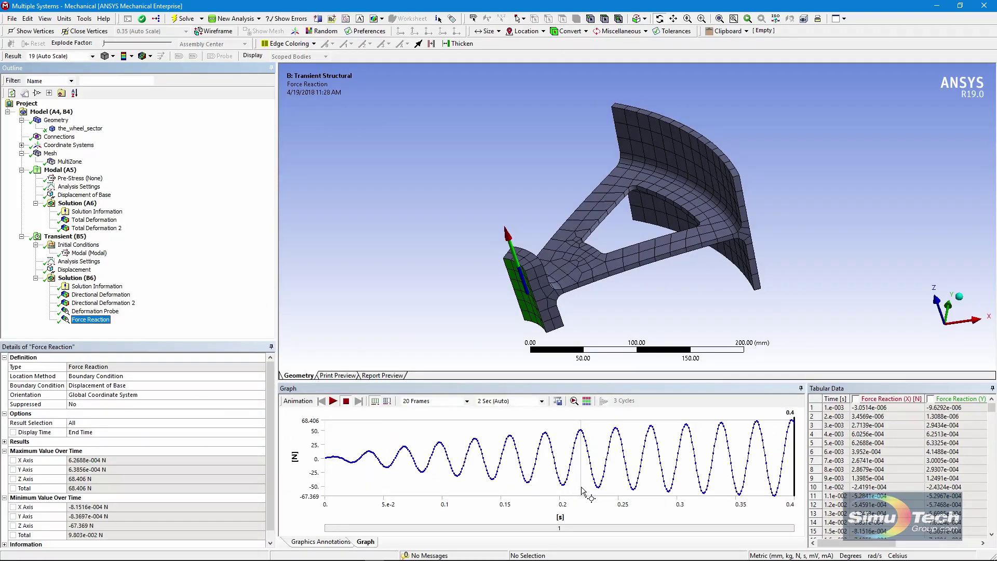
{"action": "left_click", "coordinate": [79, 261]}
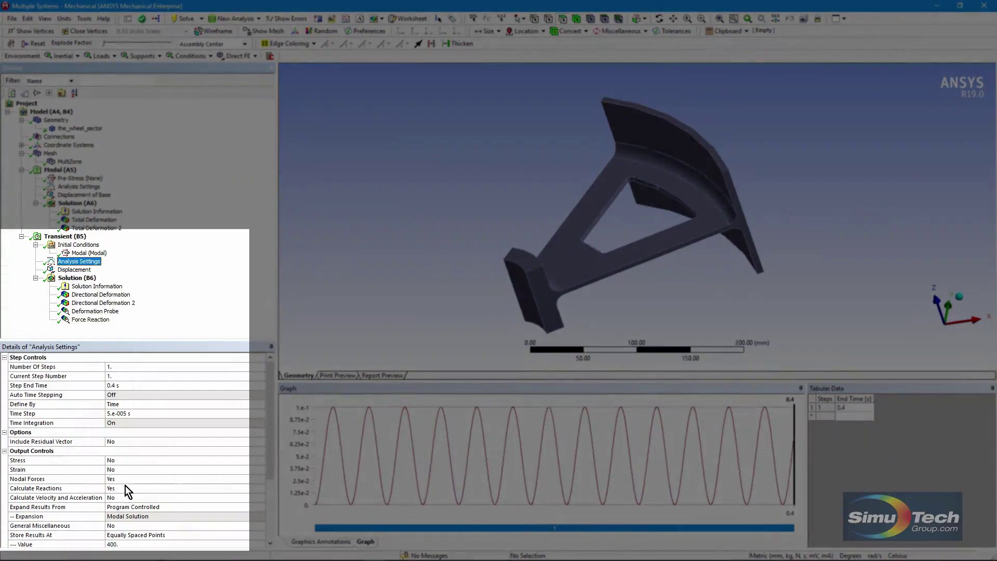
- Review the Force Reaction history and then the Deformation Probe history
{"action": "left_click", "coordinate": [92, 320]}
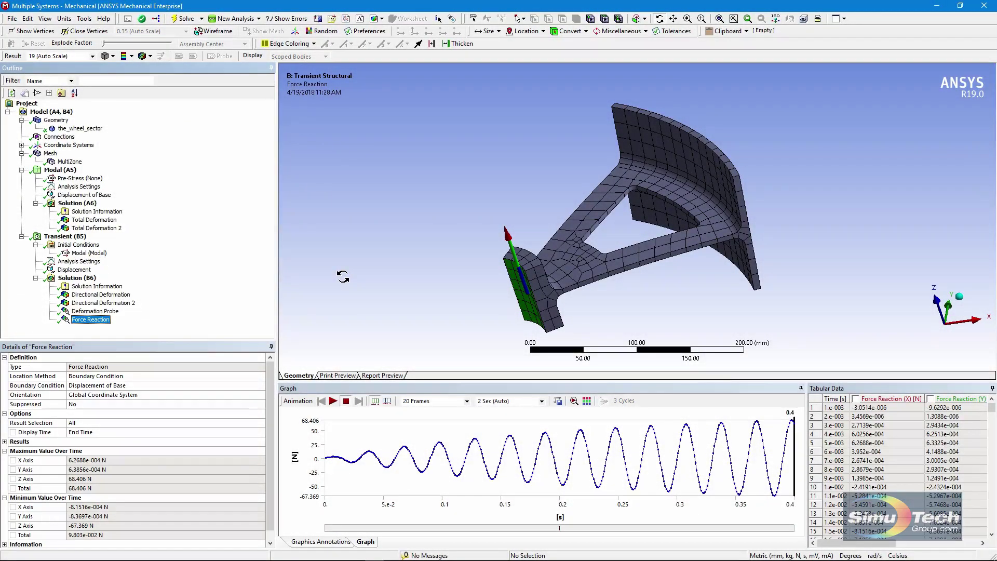
{"action": "left_click", "coordinate": [104, 314]}
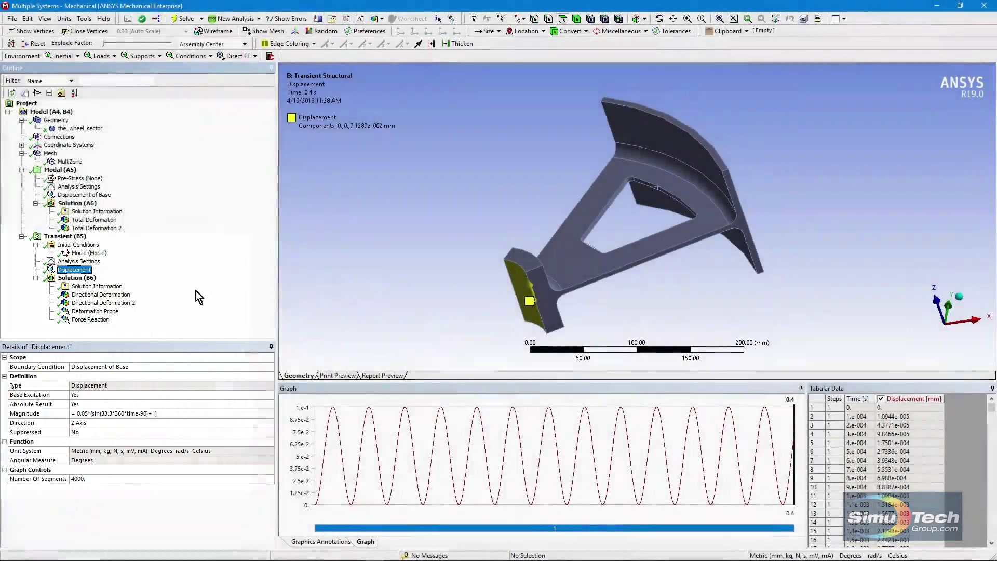
- Step through the probe, Modal (A5) and Transient (B5) details, ending on the Force Reaction history
{"action": "left_click", "coordinate": [98, 311]}
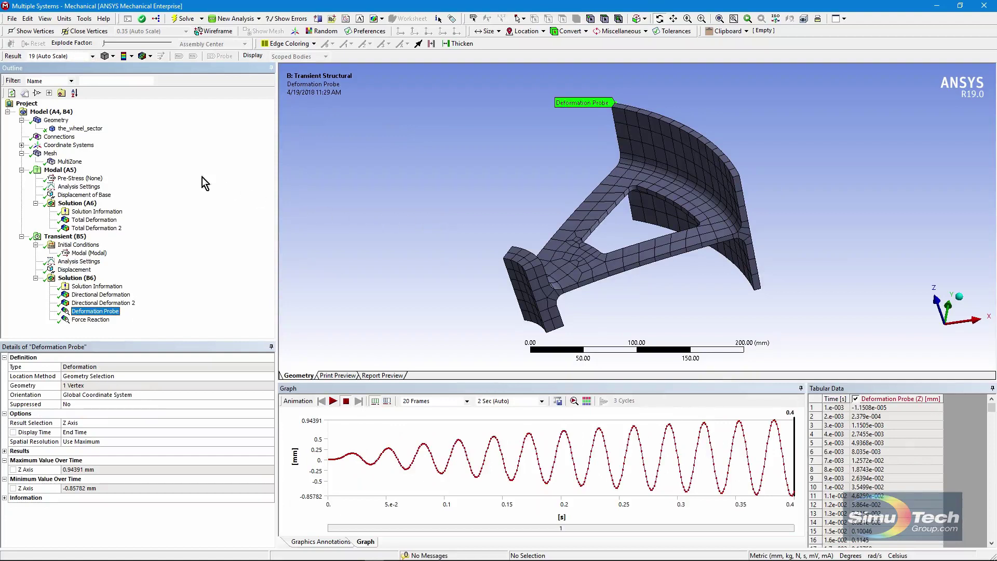
{"action": "left_click", "coordinate": [67, 172]}
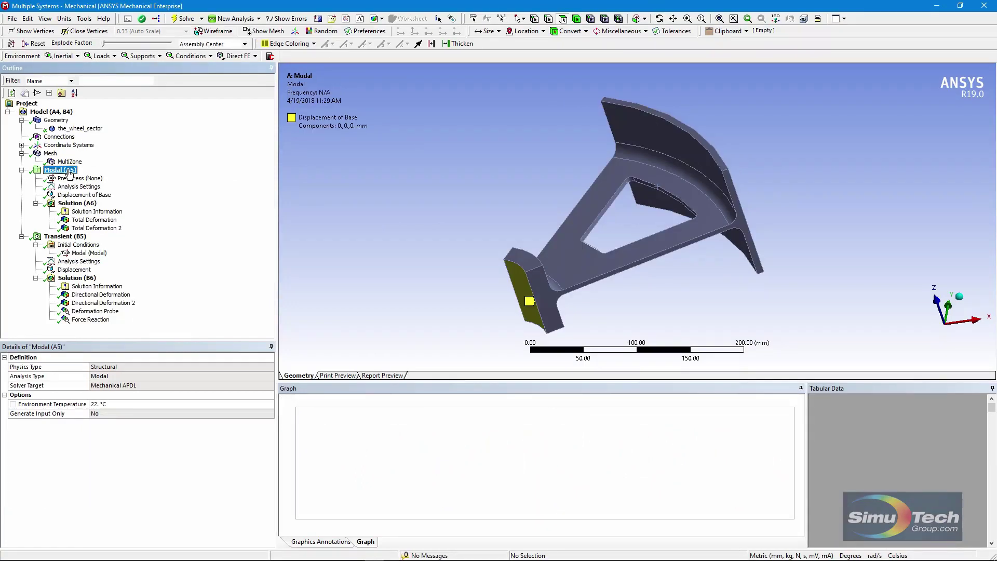
{"action": "left_click", "coordinate": [62, 237]}
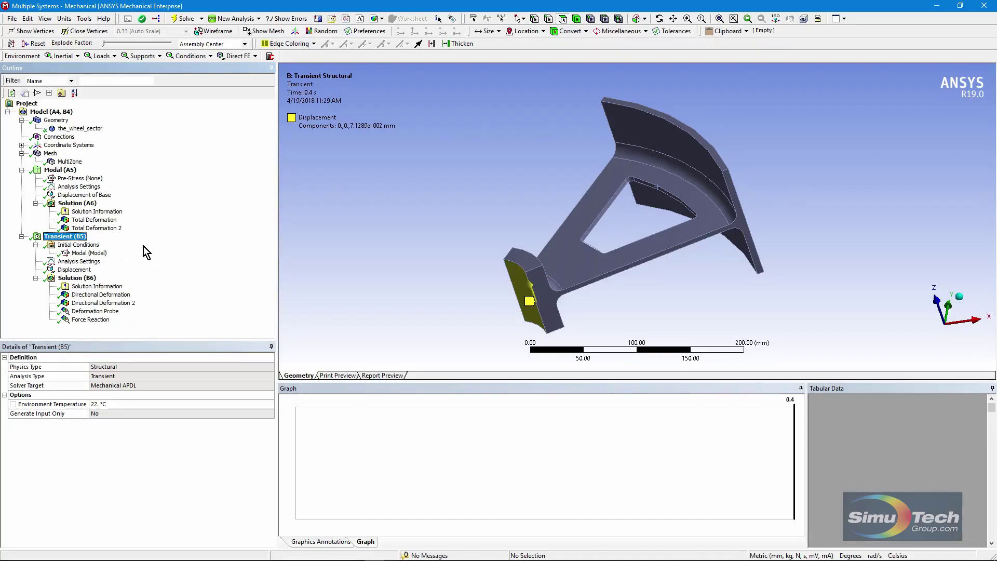
{"action": "left_click", "coordinate": [101, 312]}
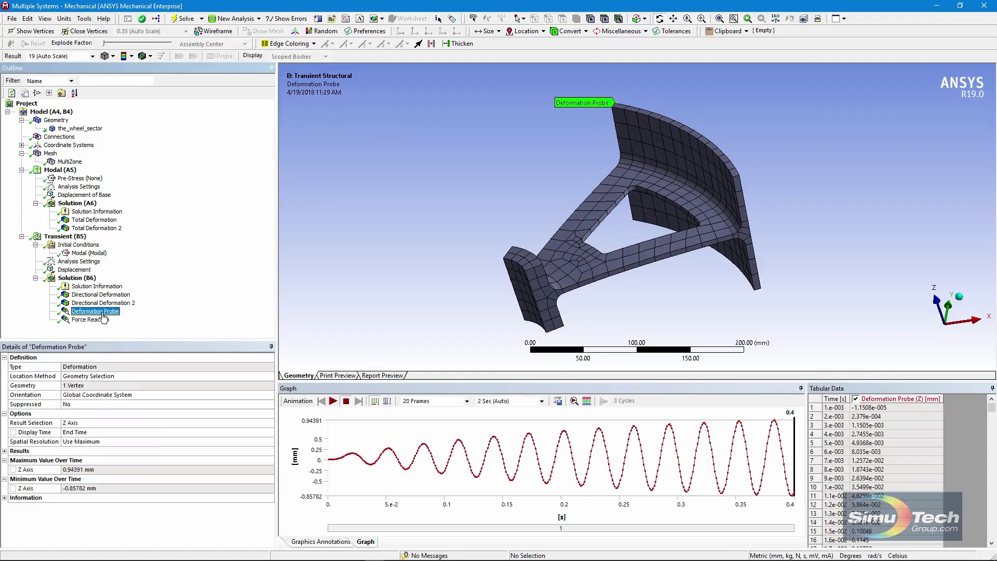
{"action": "left_click", "coordinate": [92, 320]}
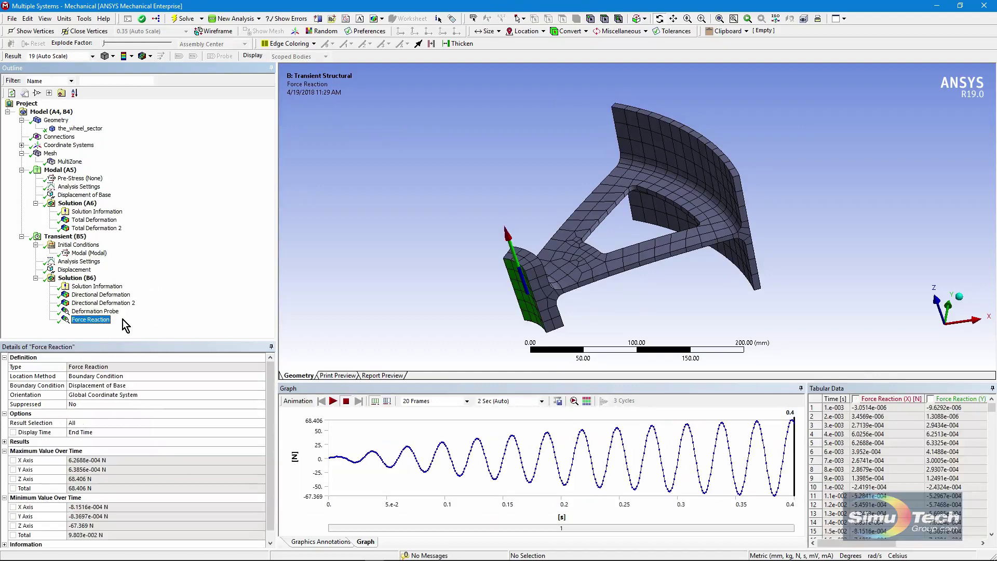